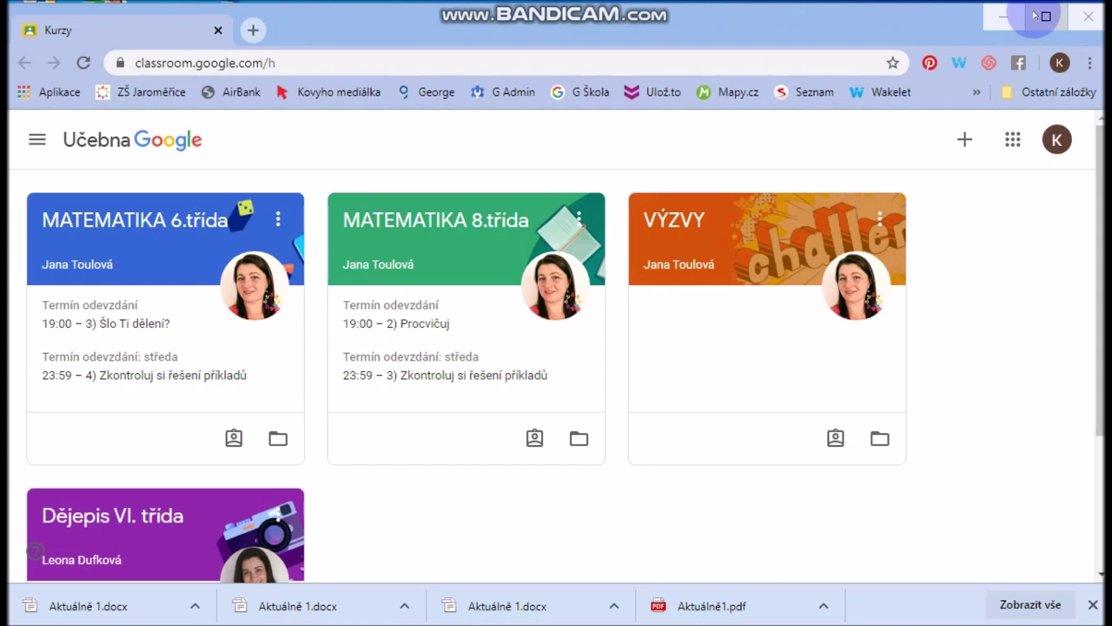
- Open the student's own work overview for the MATEMATIKA 6.třída course and go through its assignment list
left_click(1047, 14)
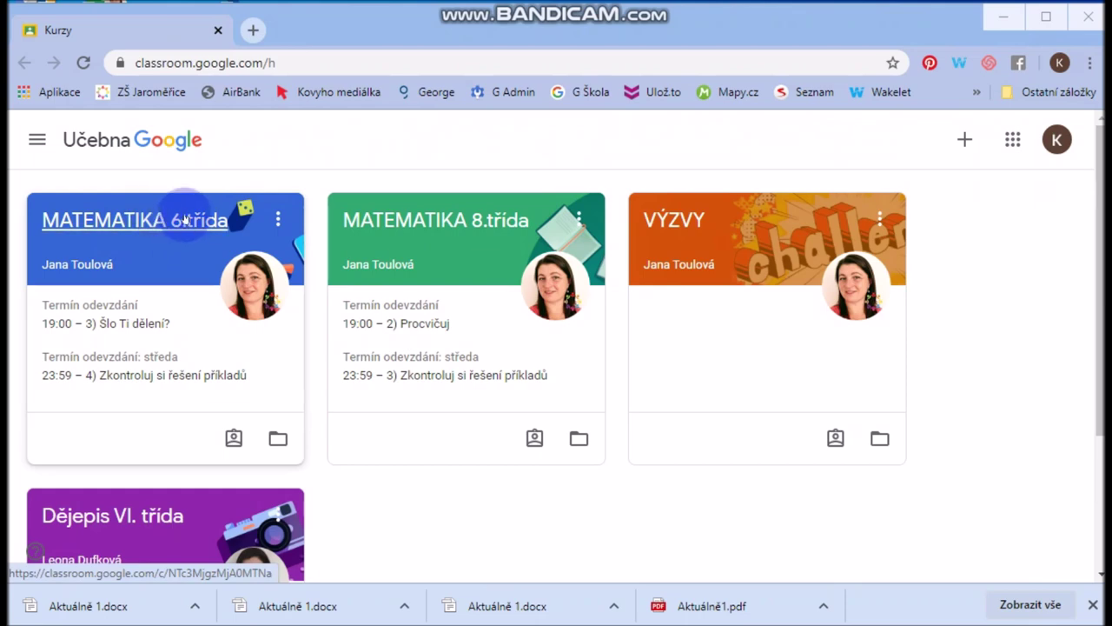
left_click(233, 440)
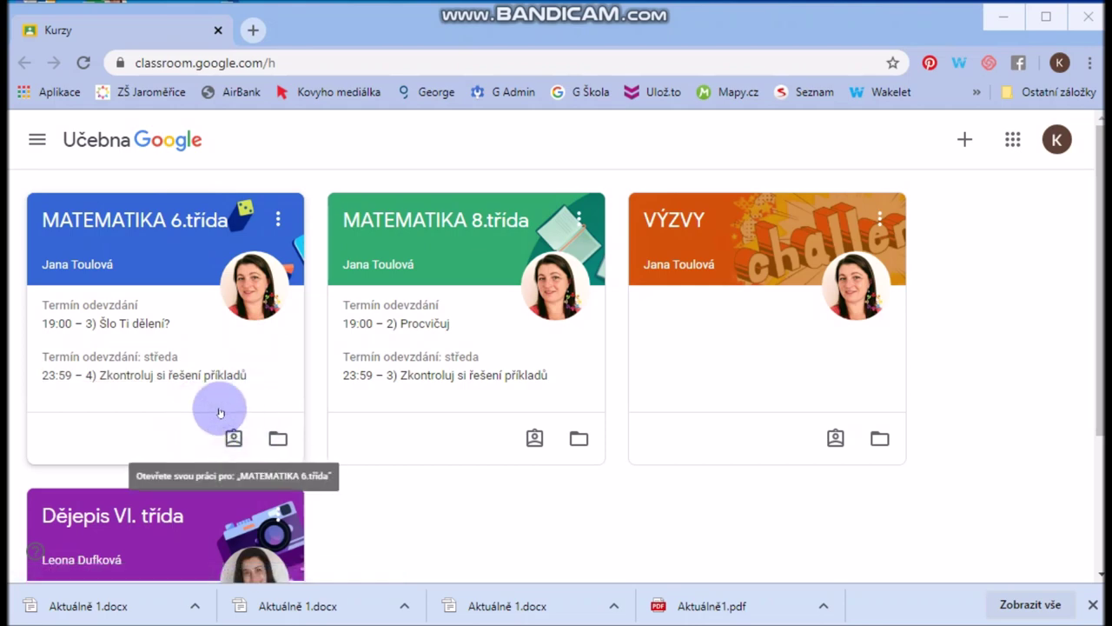
left_click(233, 438)
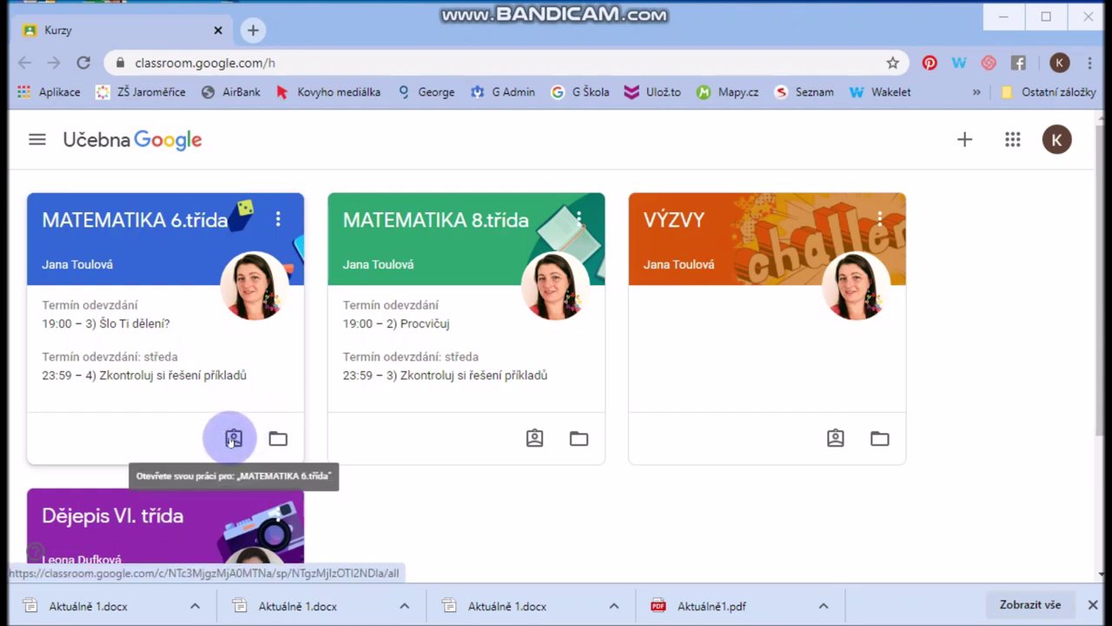
left_click(233, 439)
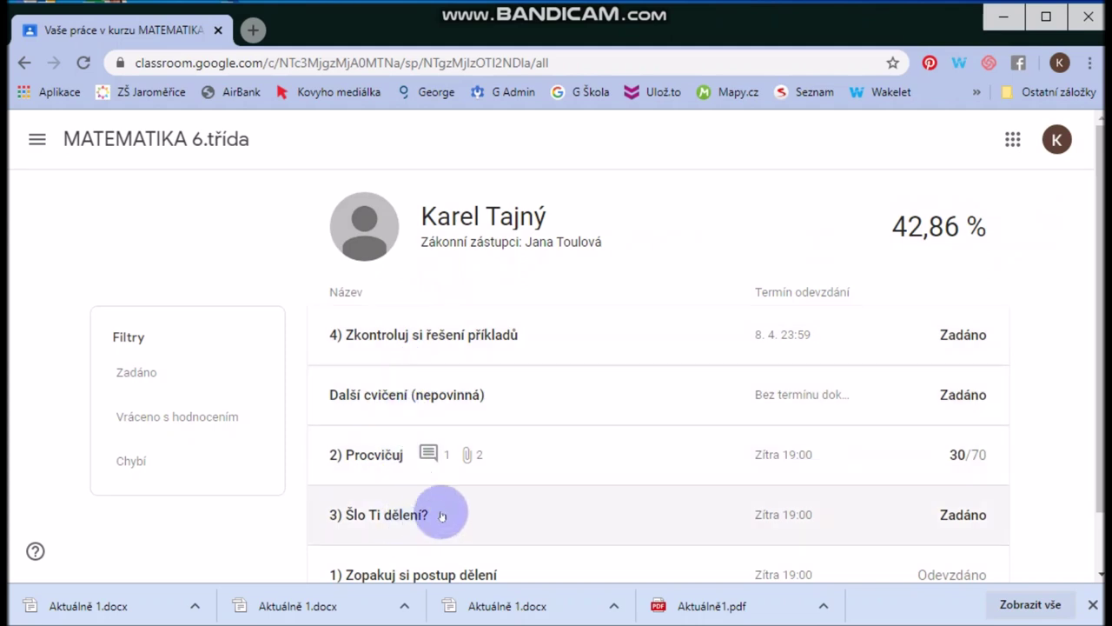
scroll(1049, 285, "down", 2)
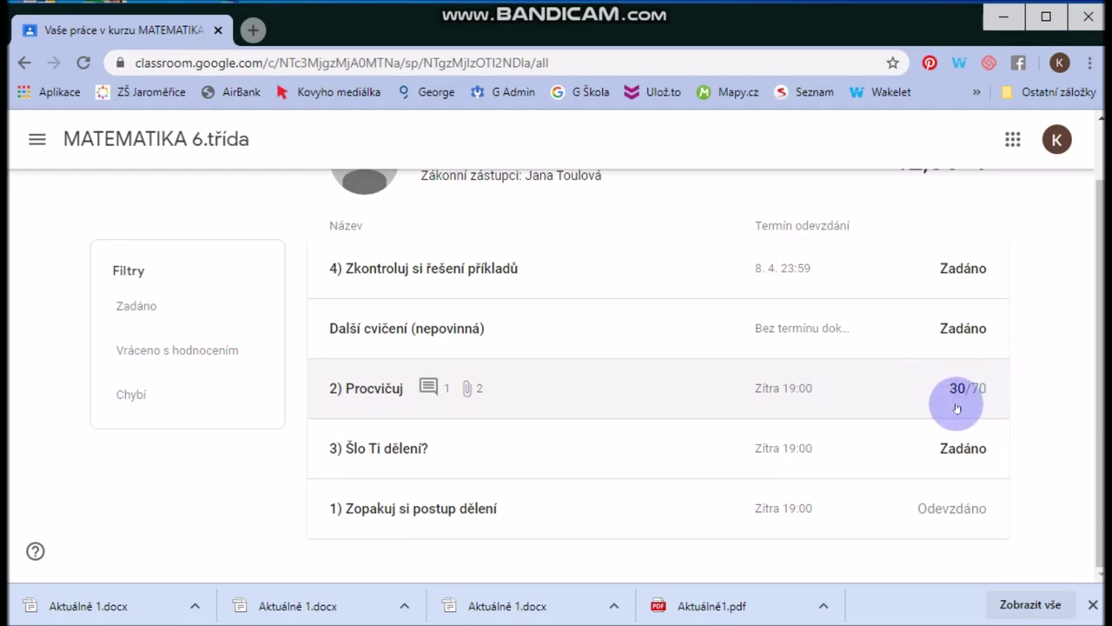
- Expand the assignment 2) Procvičuj, view the teacher's corrections in its attached Google document, and close the document
left_click(409, 388)
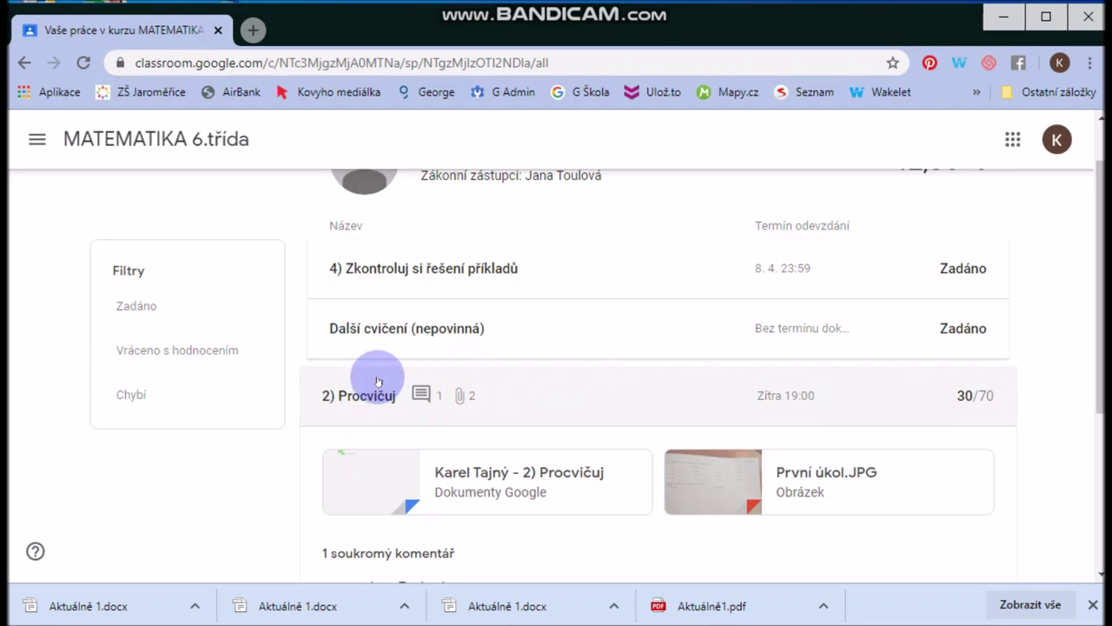
scroll(402, 391, "down", 2)
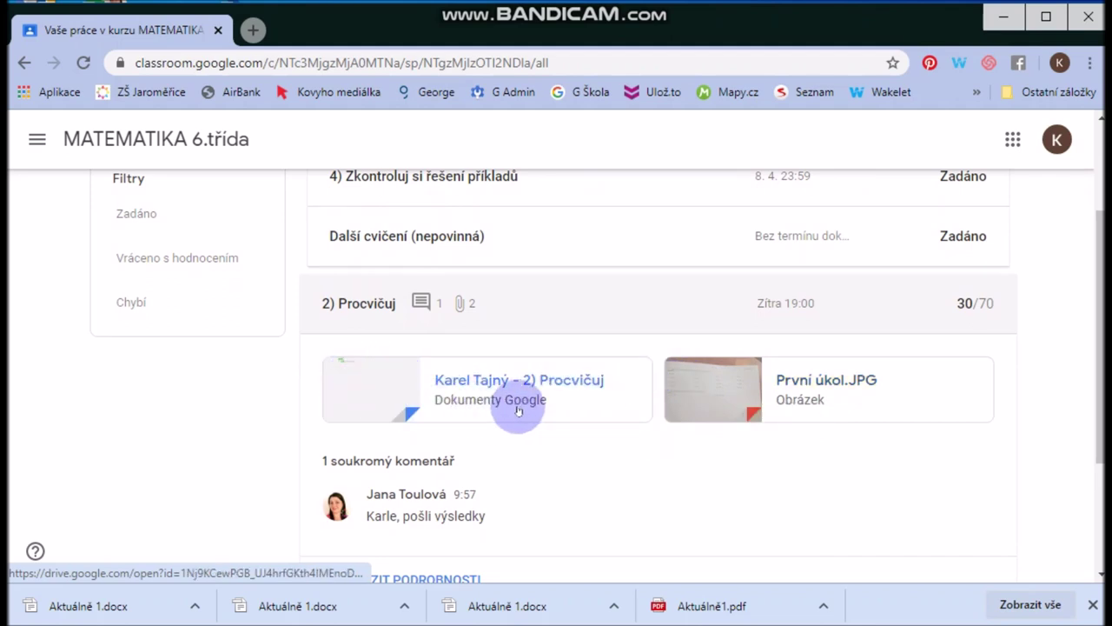
left_click(382, 381)
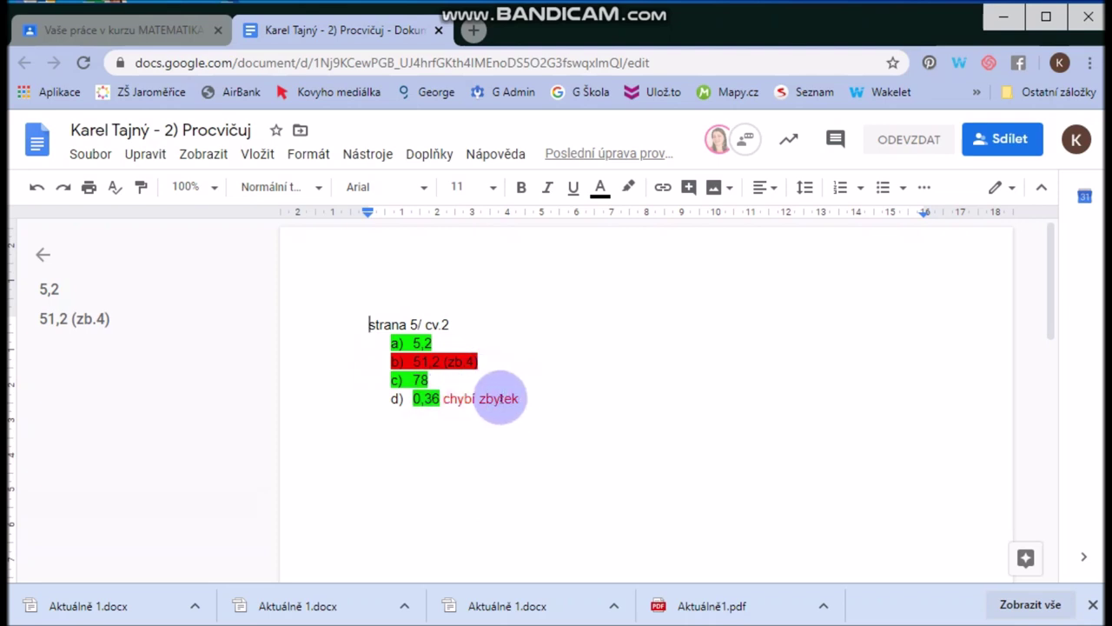
left_click(439, 31)
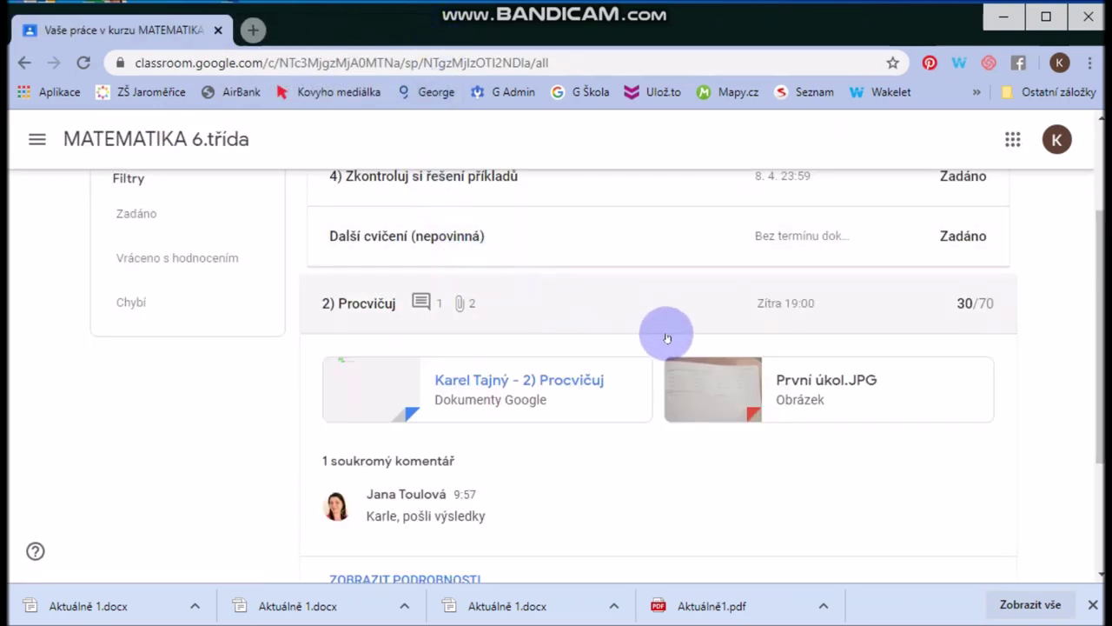
- Open the attached image První úkol.JPG from the 2) Procvičuj assignment in a new window
left_click(717, 387)
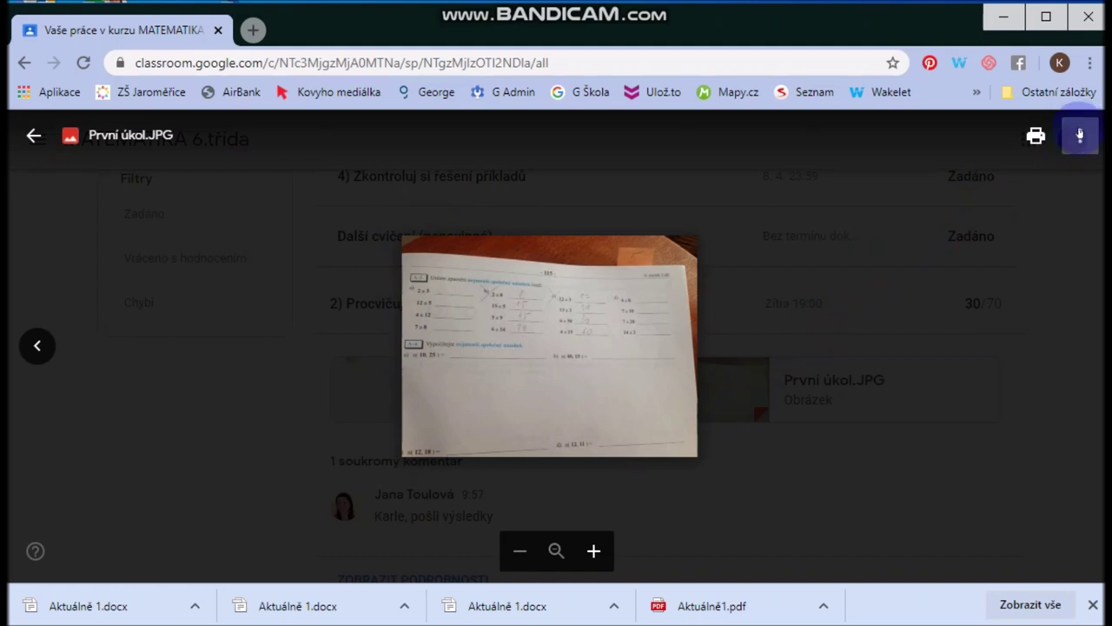
left_click(1081, 139)
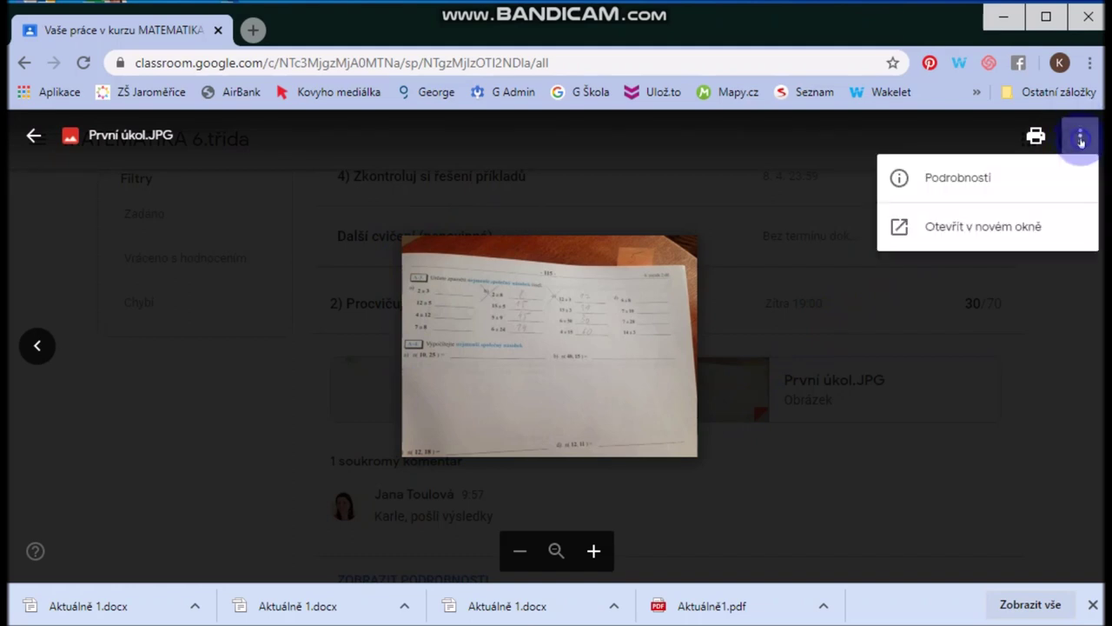
left_click(966, 206)
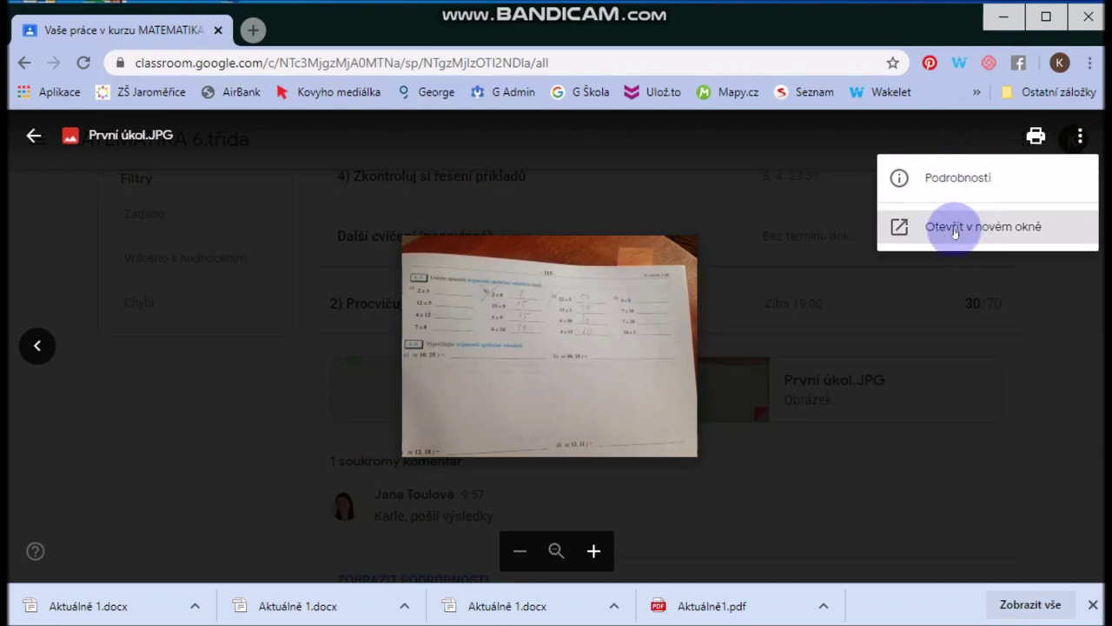
left_click(954, 228)
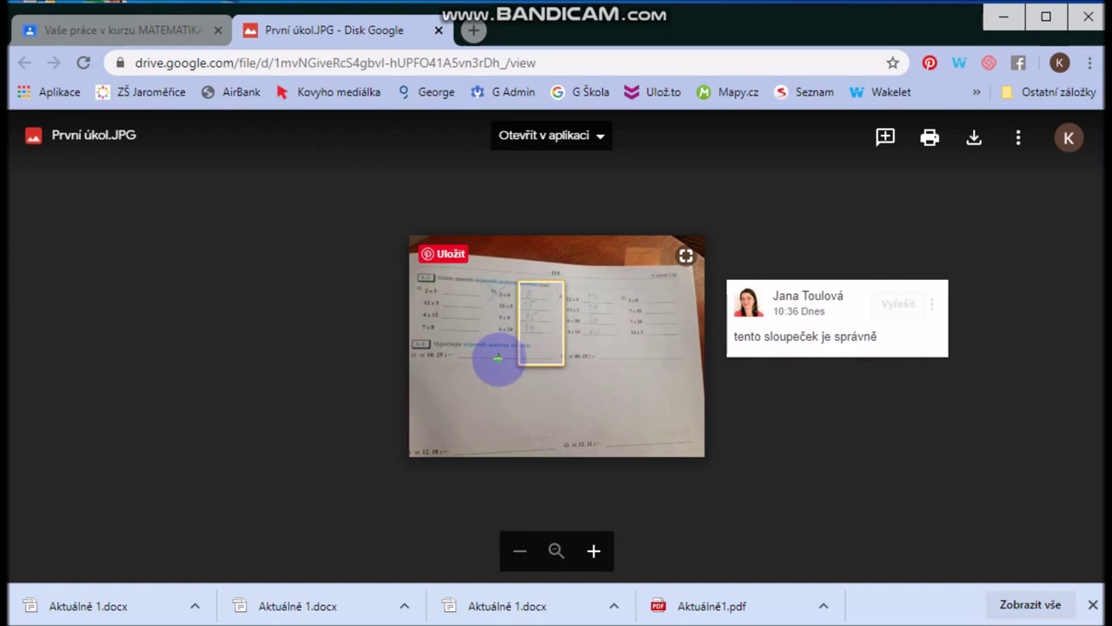
- Reply "to bylo lehké" to the teacher's comment on the marked column of the homework image
left_click(900, 305)
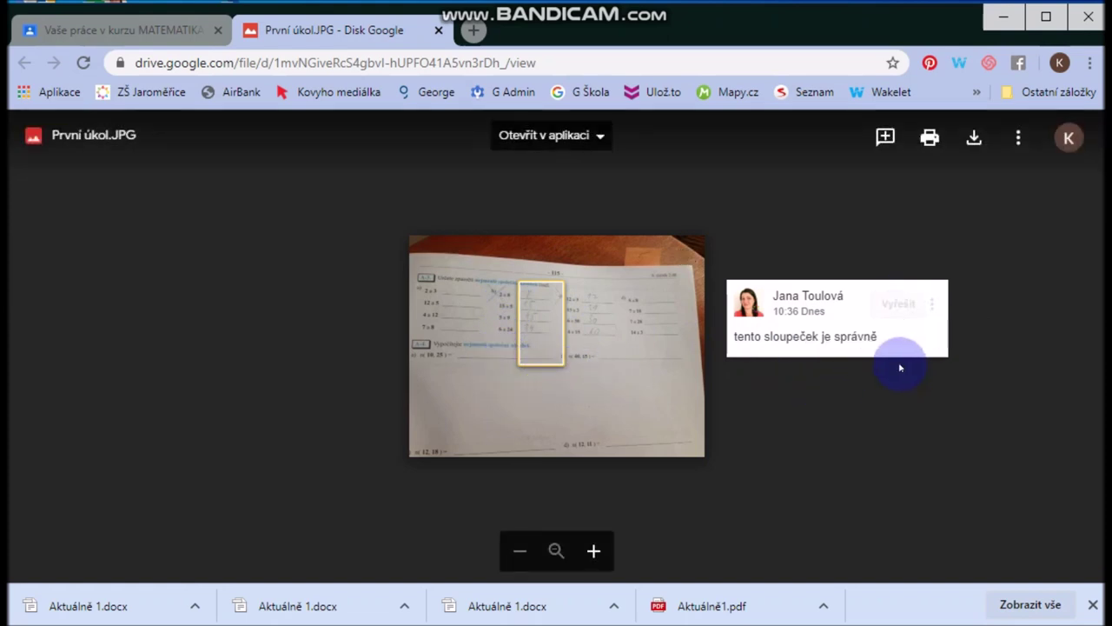
left_click(902, 297)
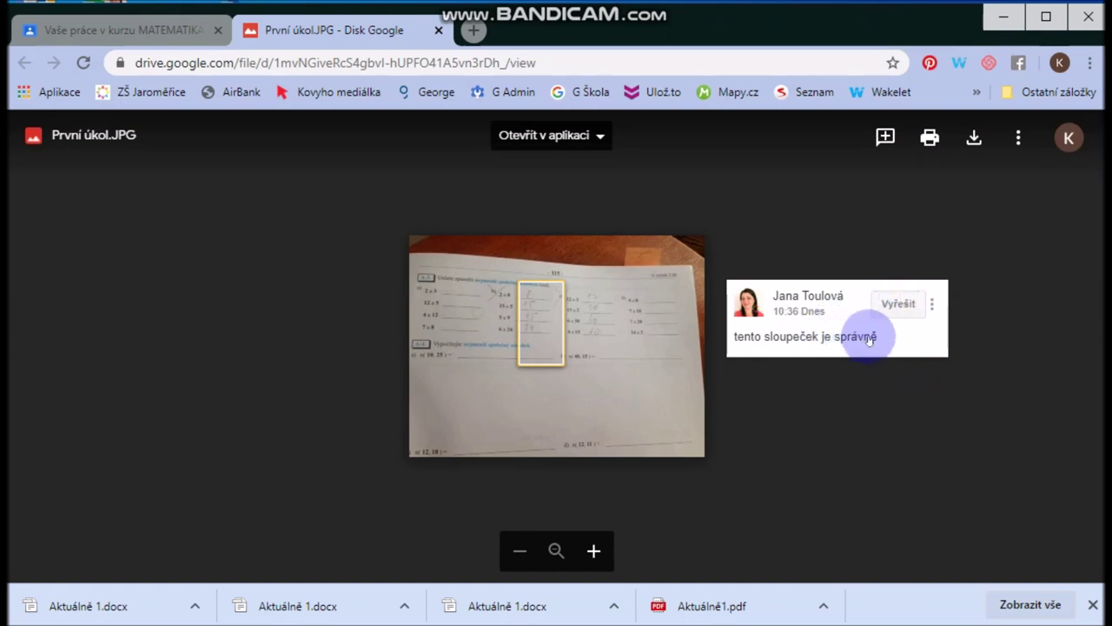
left_click(933, 305)
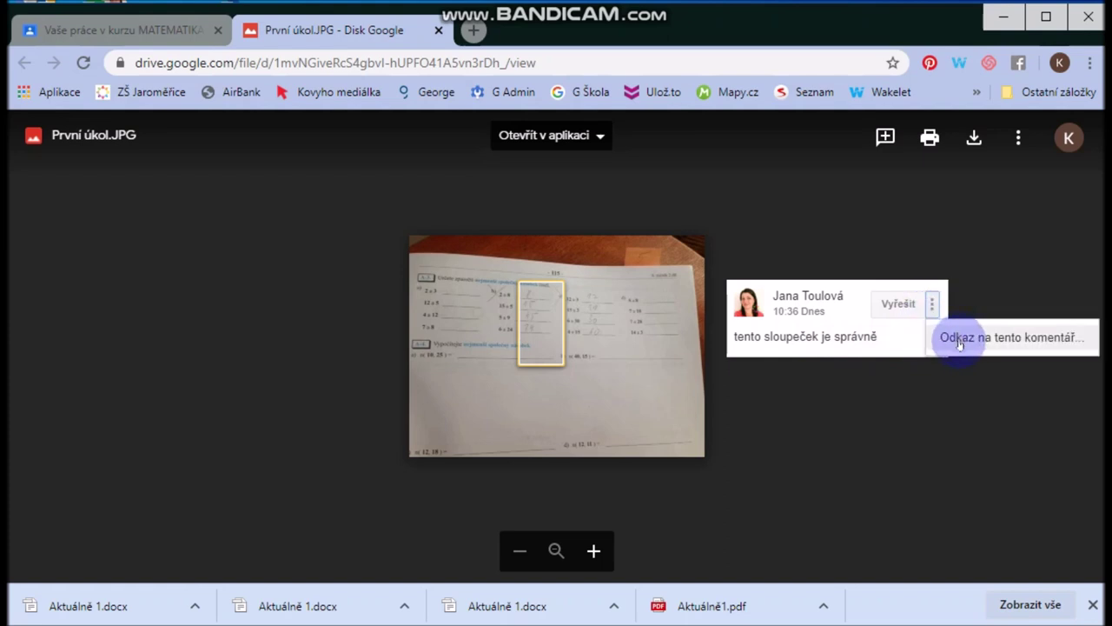
left_click(928, 295)
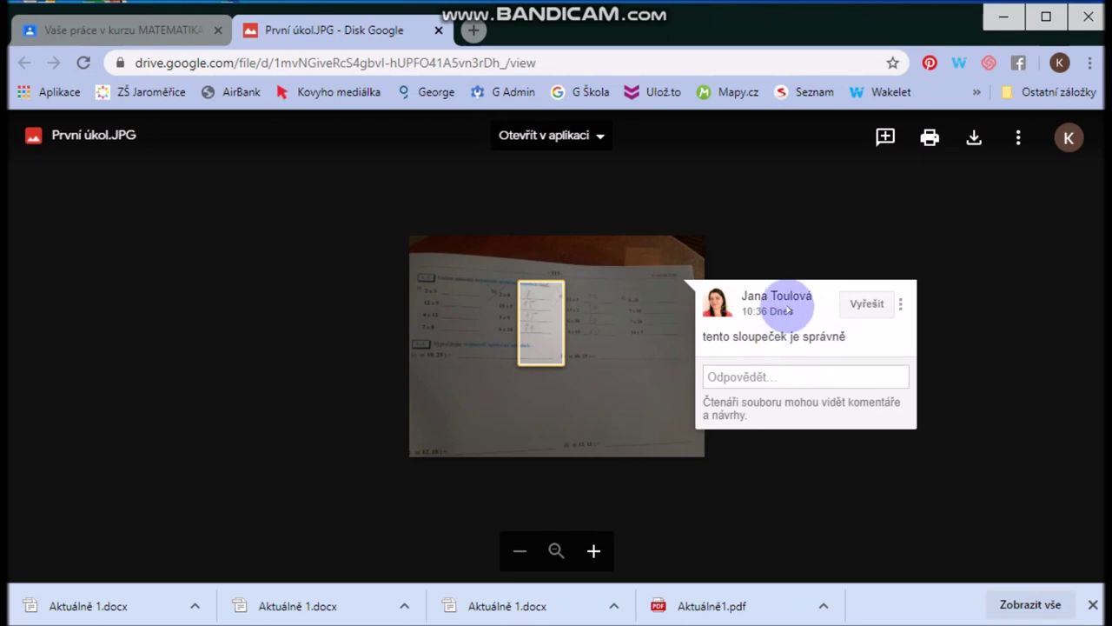
left_click(761, 376)
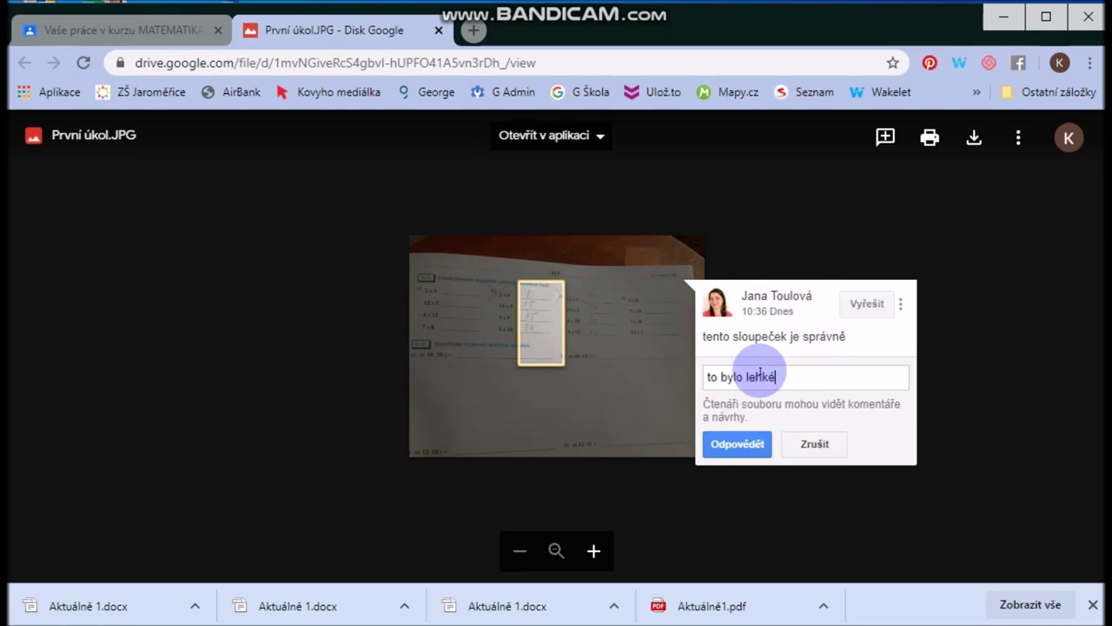
left_click(739, 443)
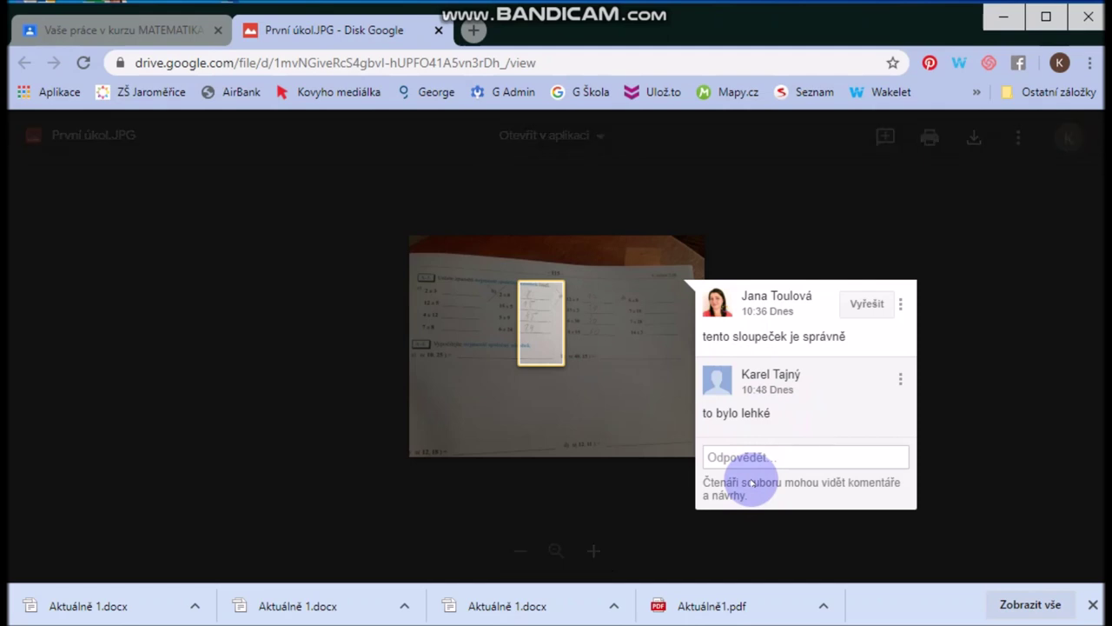
- Mark the comment discussion as resolved and close the image to return to the assignment list
left_click(863, 292)
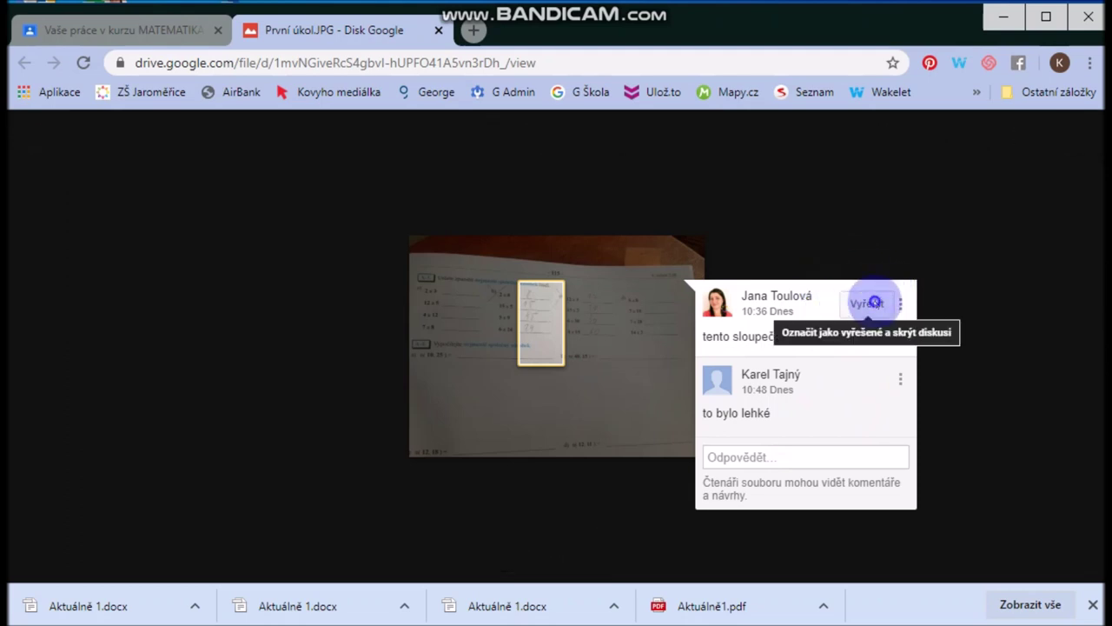
left_click(875, 303)
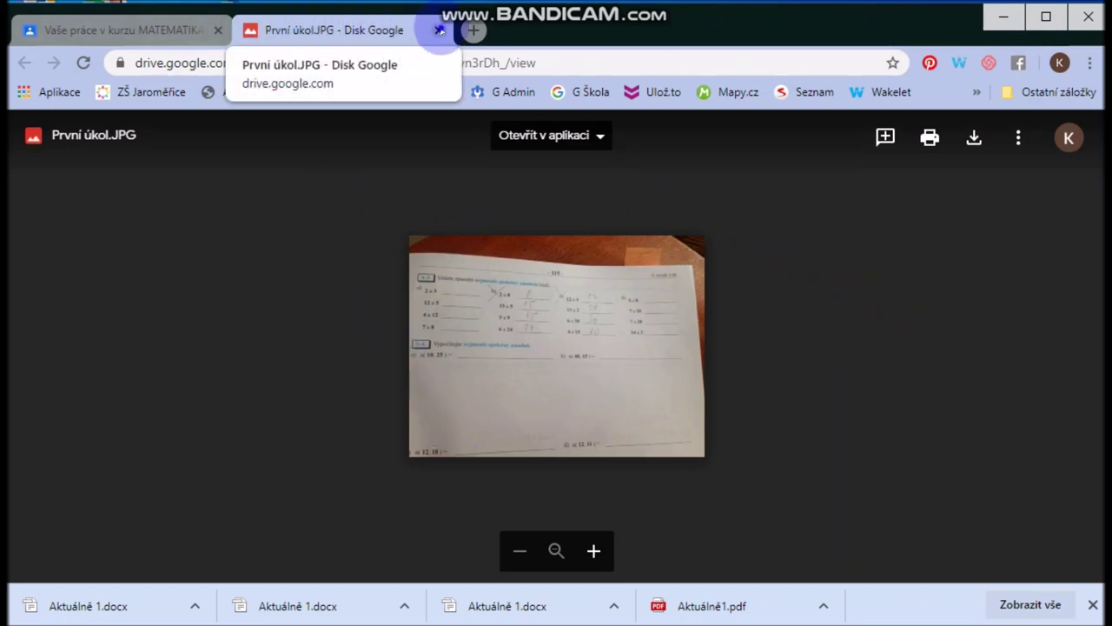
left_click(440, 31)
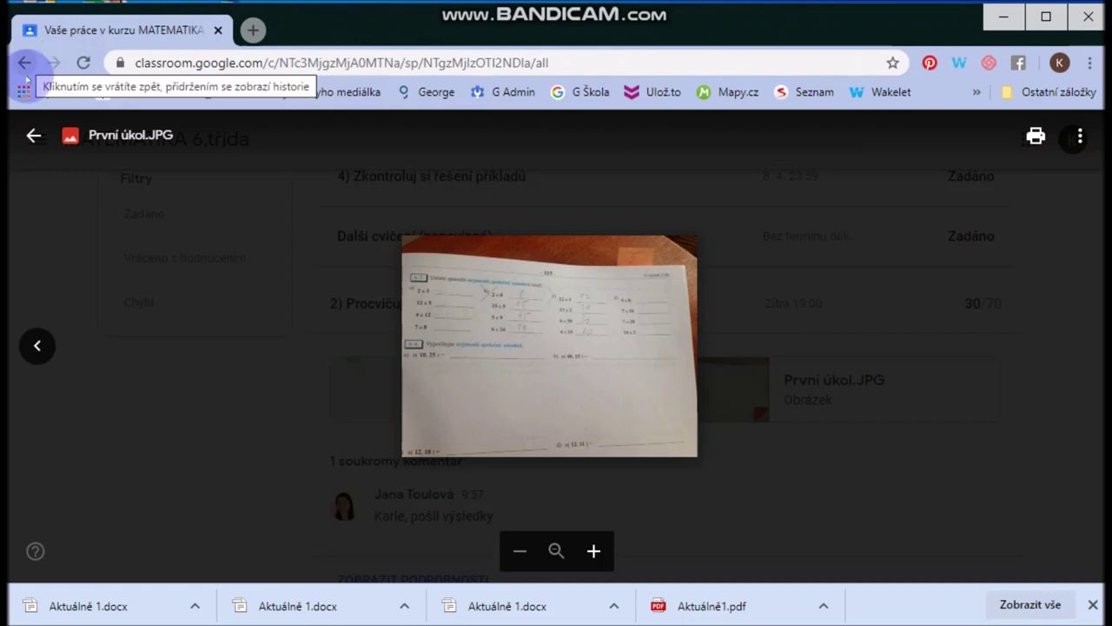
left_click(34, 135)
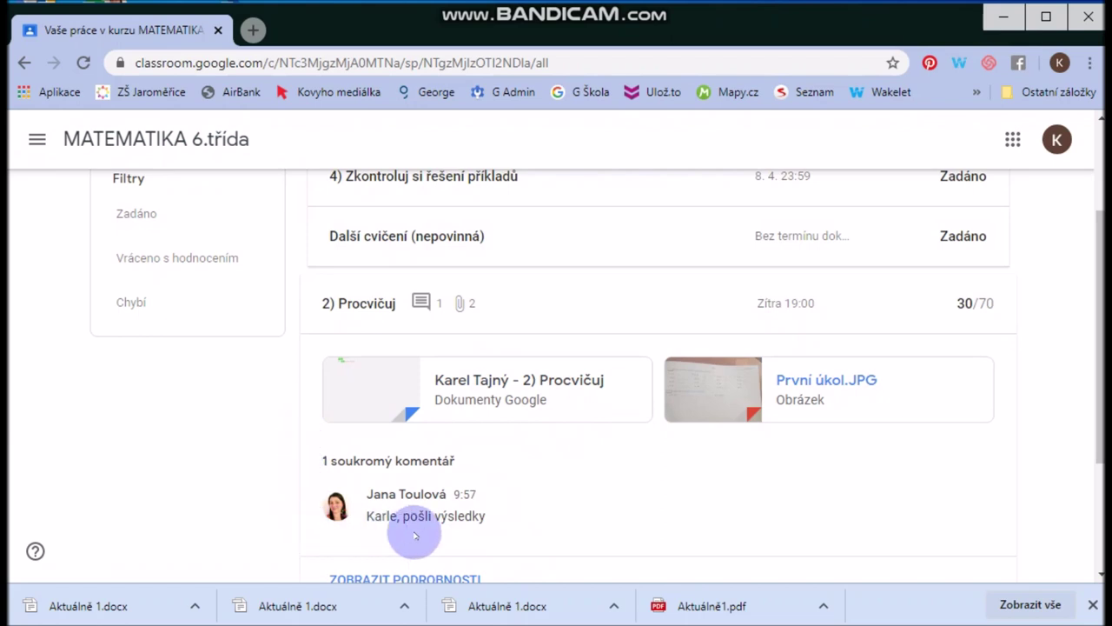
- Collapse the 2) Procvičuj details and review the deadlines and statuses of the course assignments
scroll(514, 451, "down", 2)
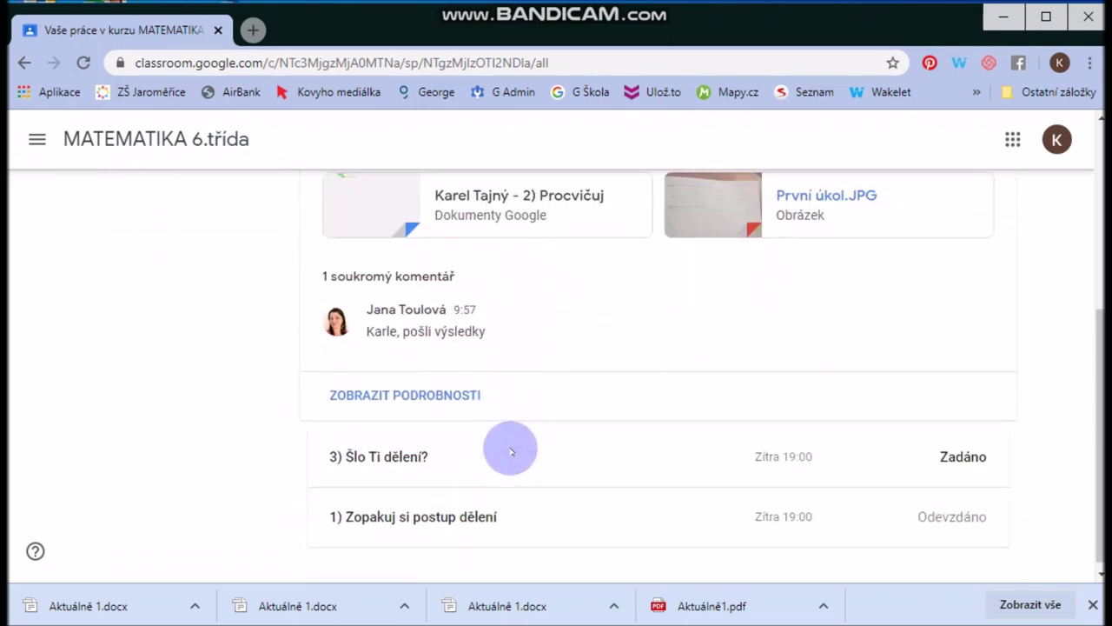
scroll(516, 337, "up", 2)
left_click(582, 330)
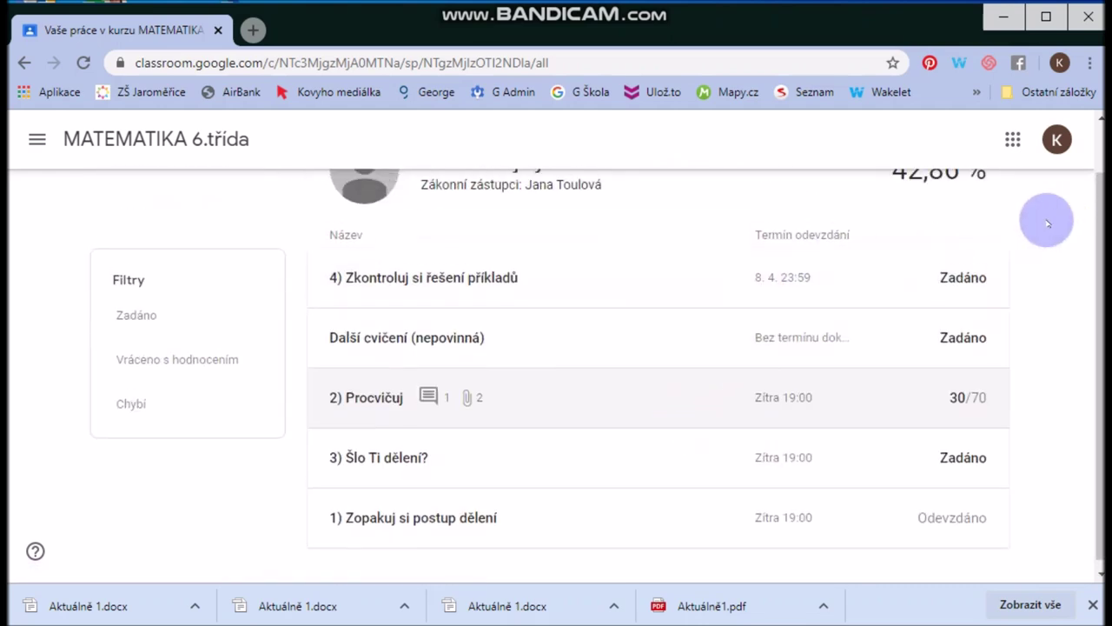
scroll(1053, 224, "up", 1)
scroll(1055, 231, "down", 1)
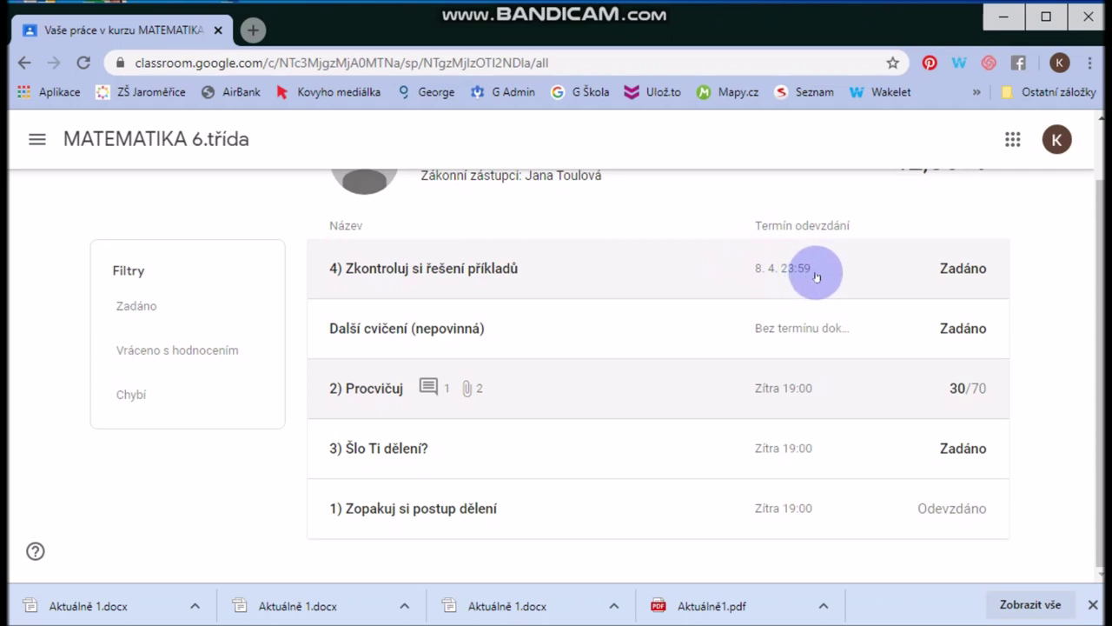
scroll(817, 276, "up", 1)
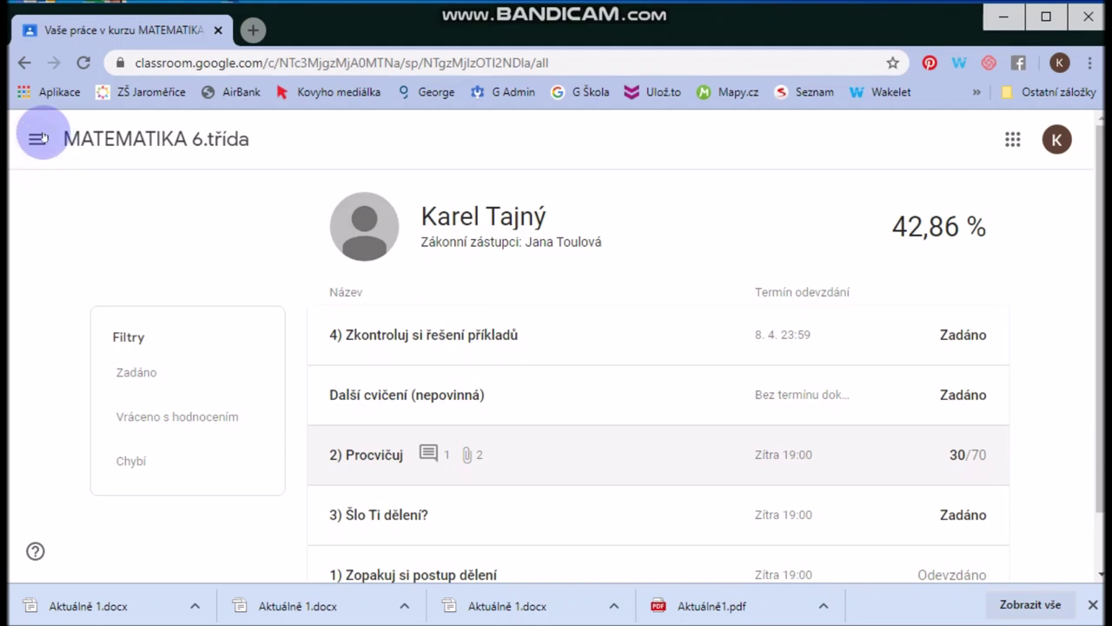
- Return to the course overview, open the Drive folder of MATEMATIKA 6.třída and dismiss the desktop notification offer
left_click(38, 138)
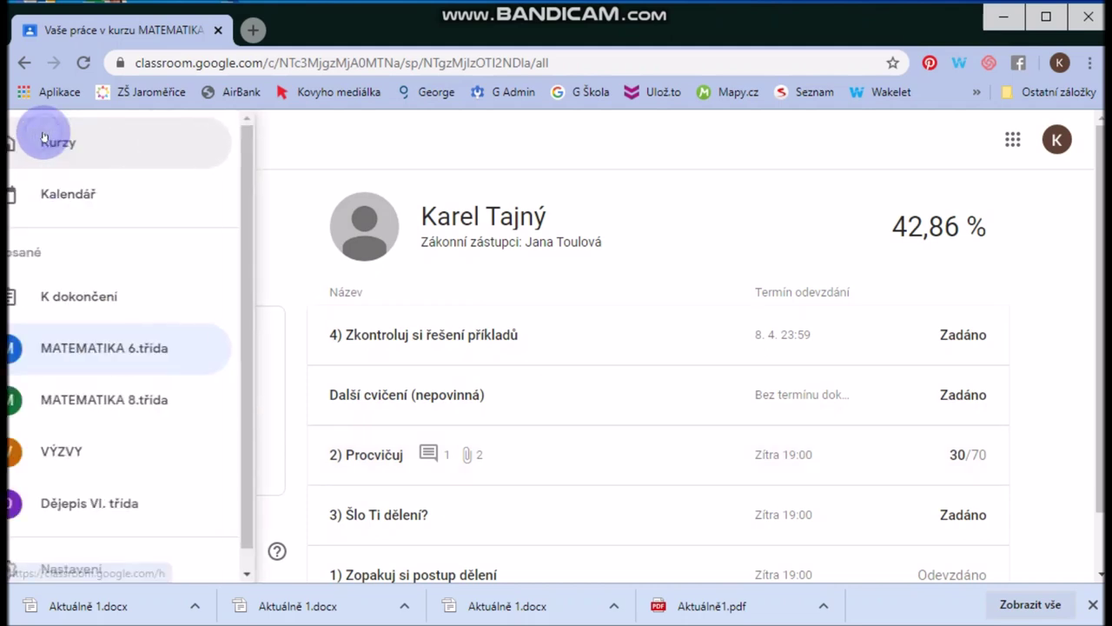
left_click(86, 143)
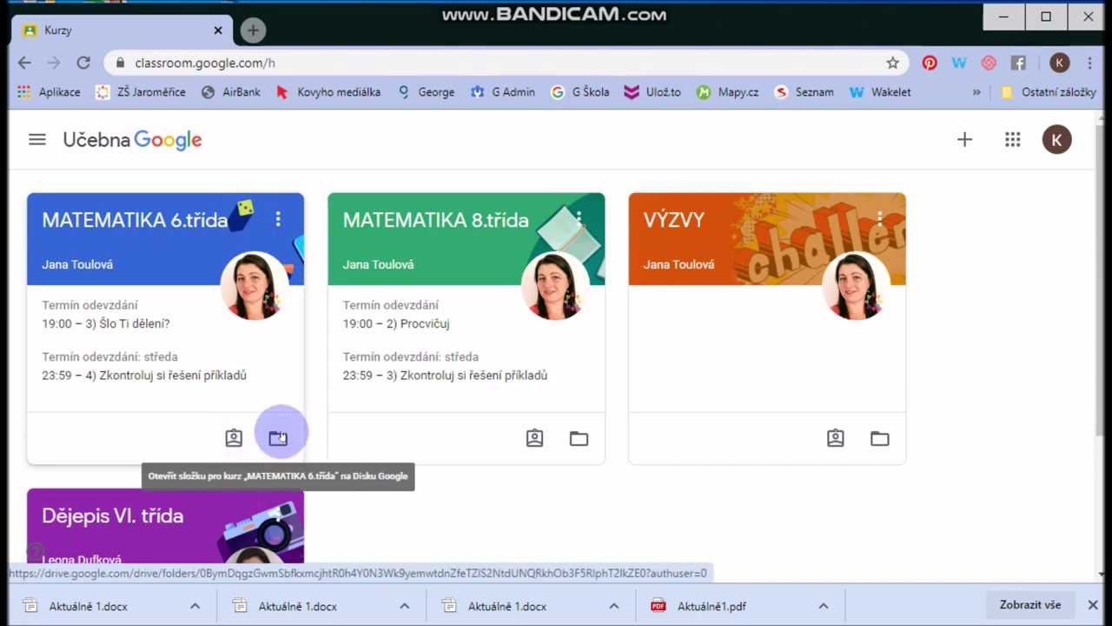
left_click(279, 438)
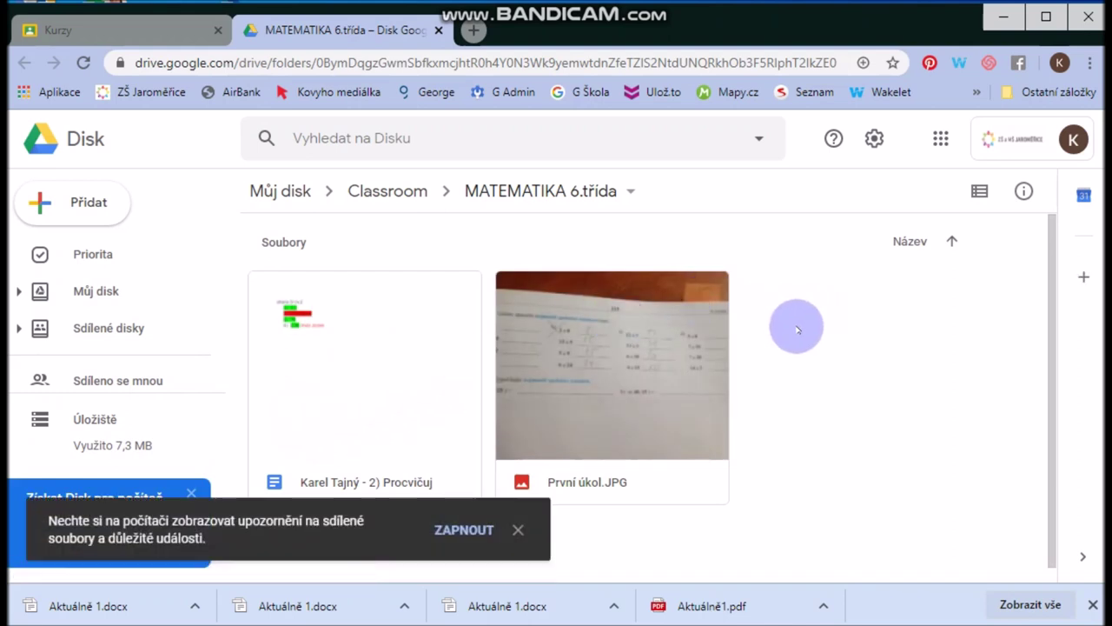
left_click(514, 528)
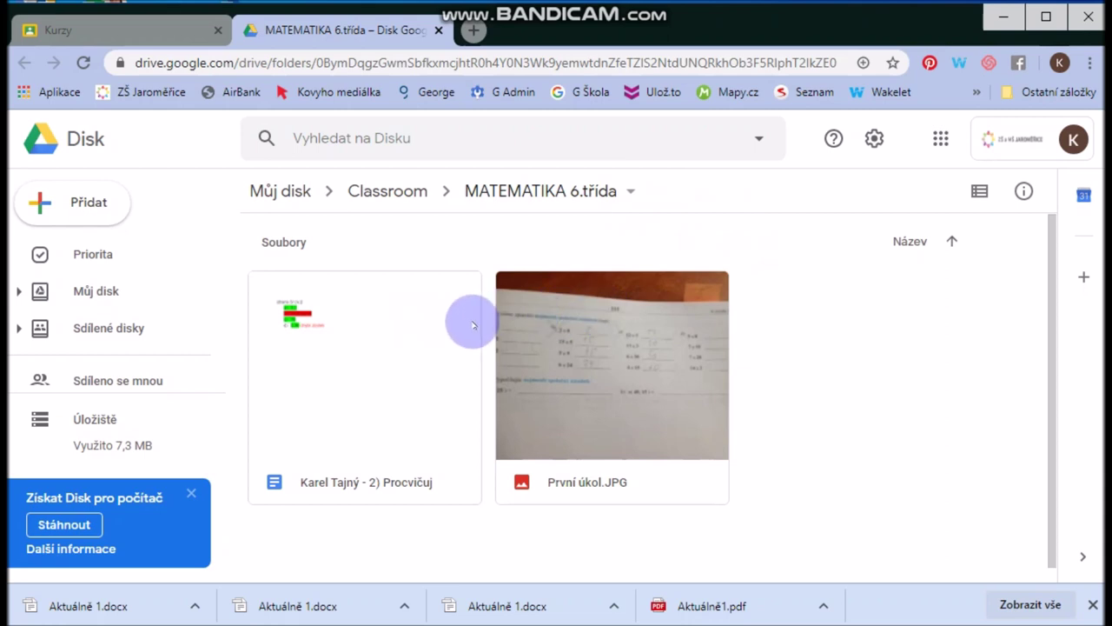
- View the 2) Procvičuj document from the course folder, close it, and open the image První úkol.JPG
left_click(358, 377)
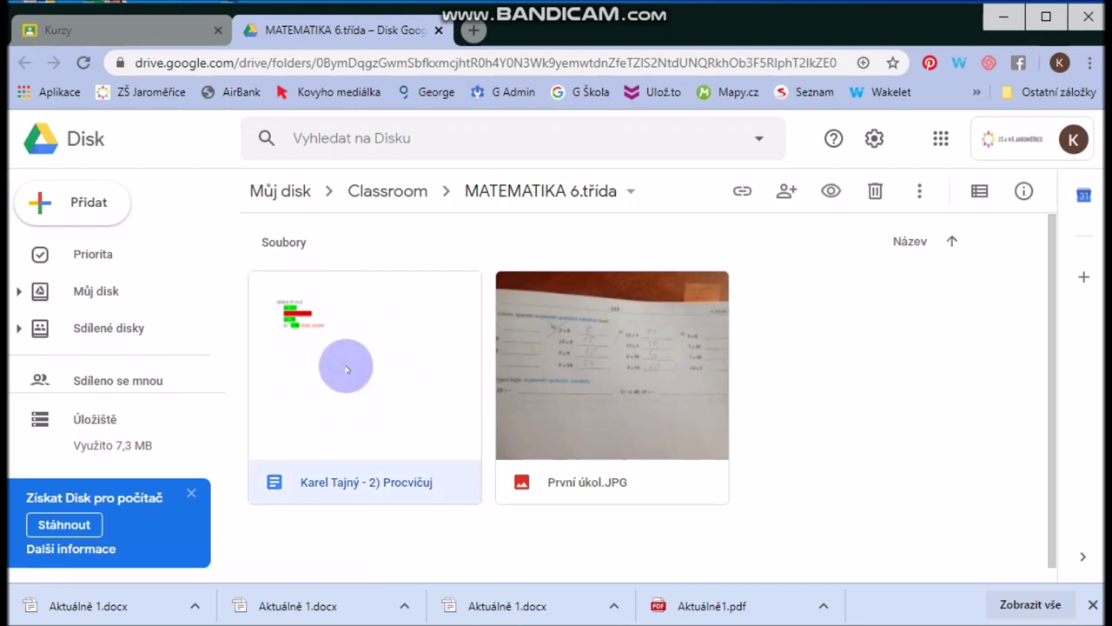
double_click(345, 365)
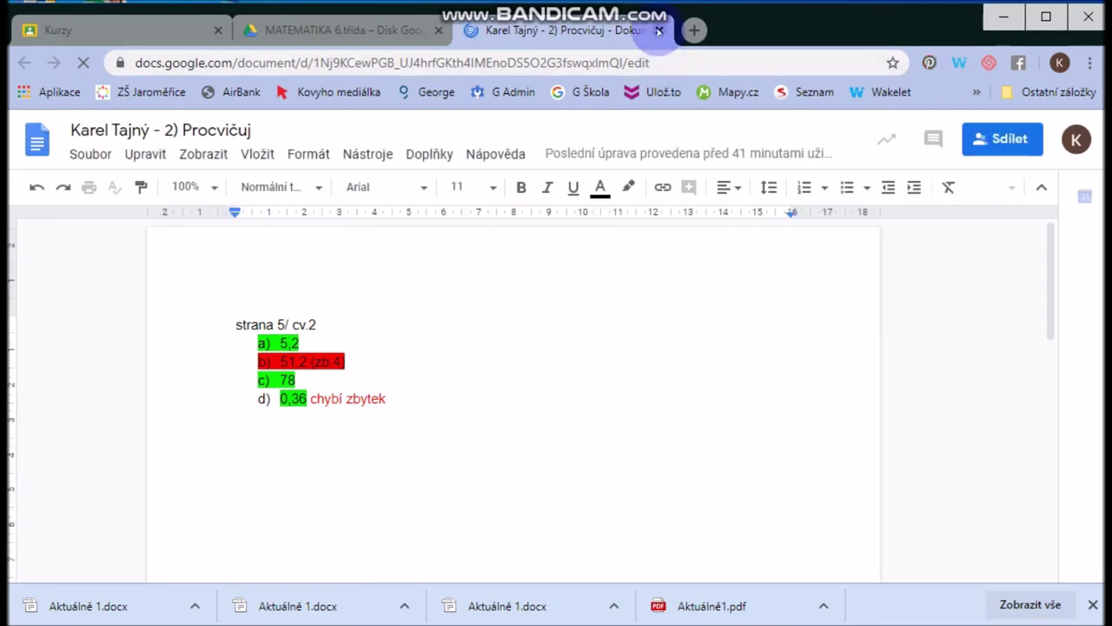
left_click(657, 31)
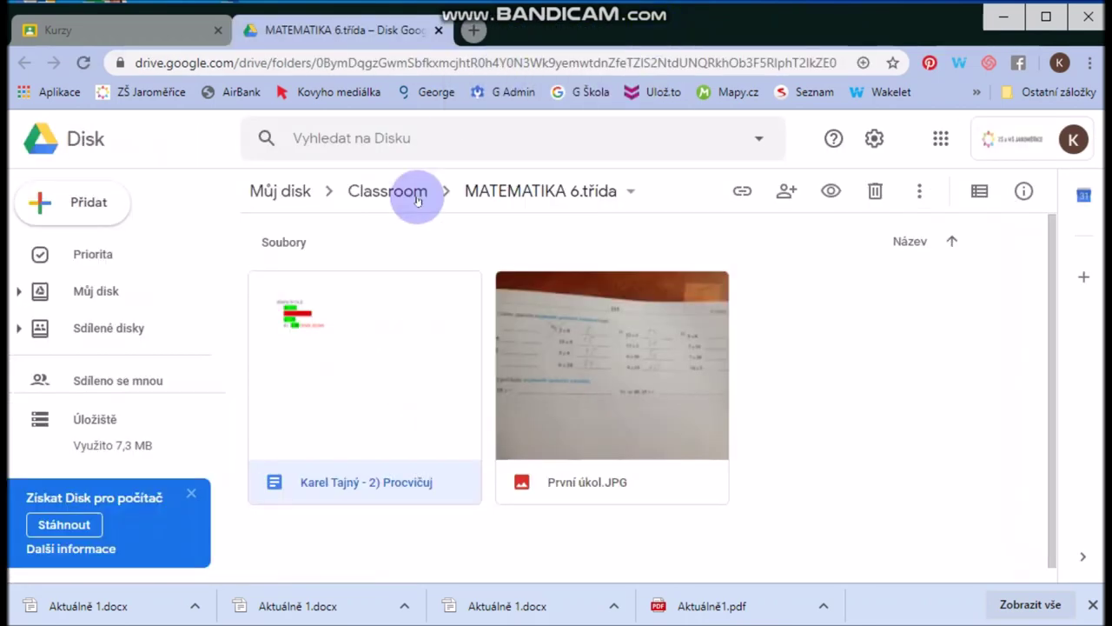
double_click(597, 365)
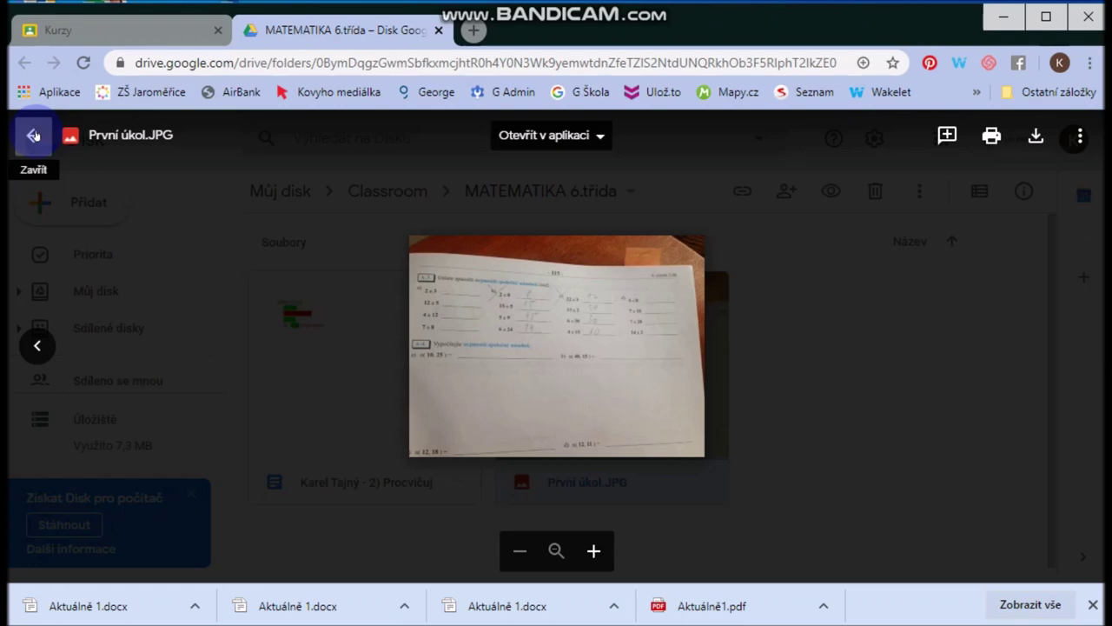
- Comment "toto mi dělalo potíže" on an area over the exercises in První úkol.JPG, and close Drive to return to the course overview
left_click(947, 135)
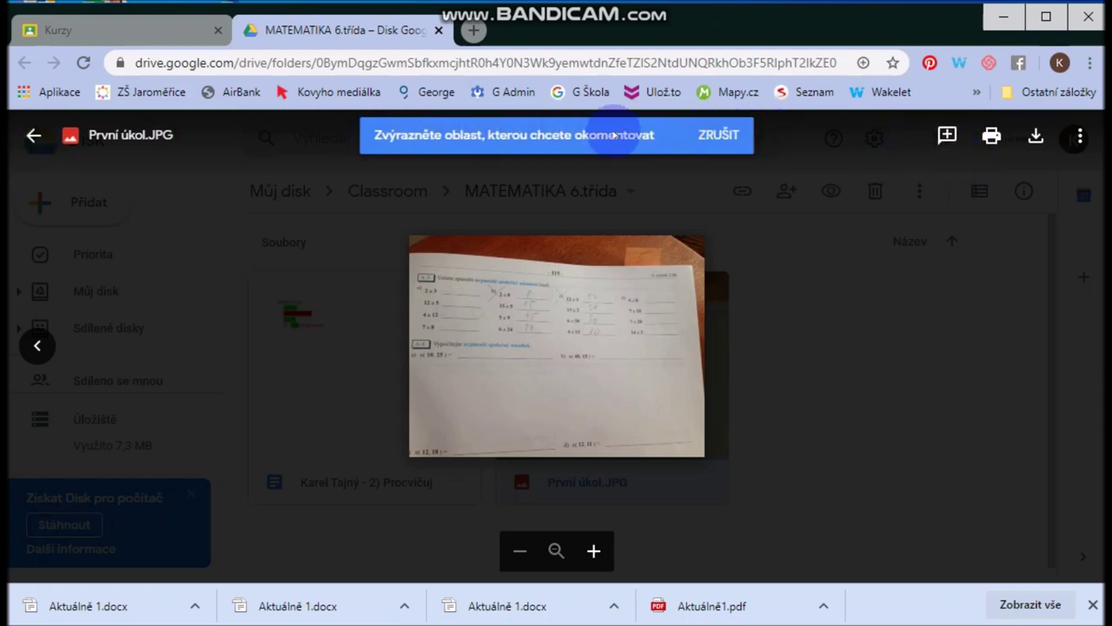
left_click_drag(492, 258, 658, 382)
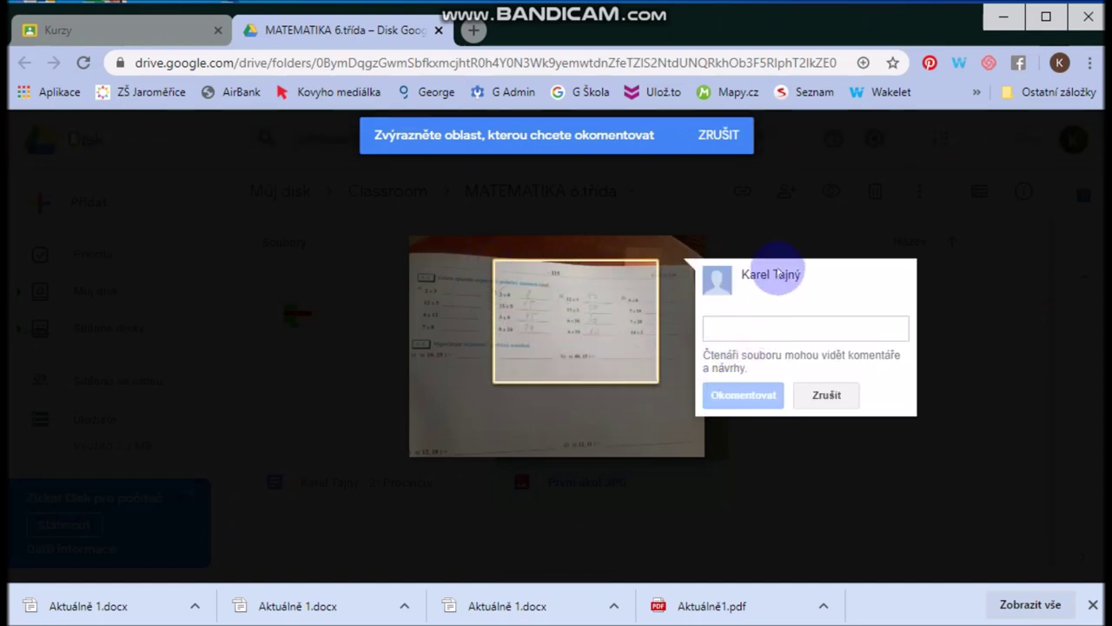
type("toto mi dělalo potíže")
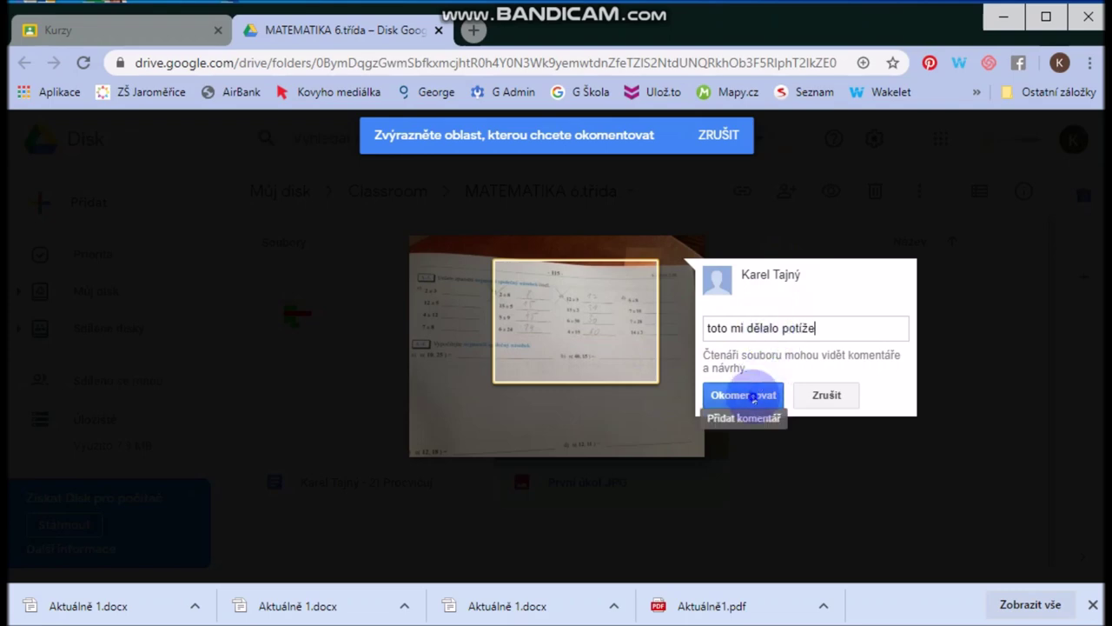
left_click(741, 396)
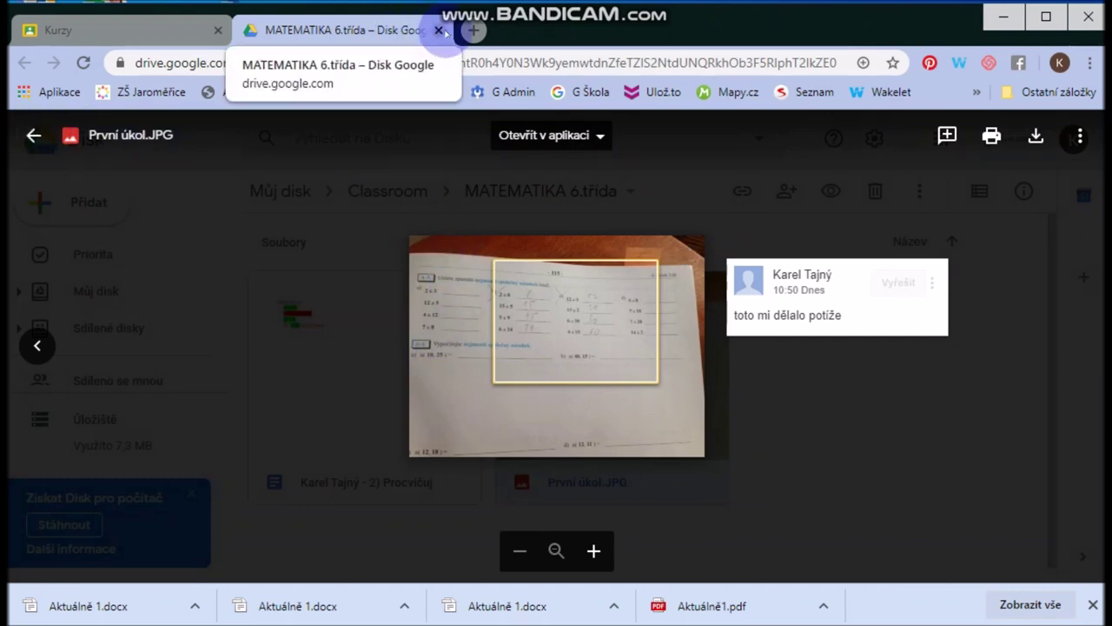
left_click(438, 31)
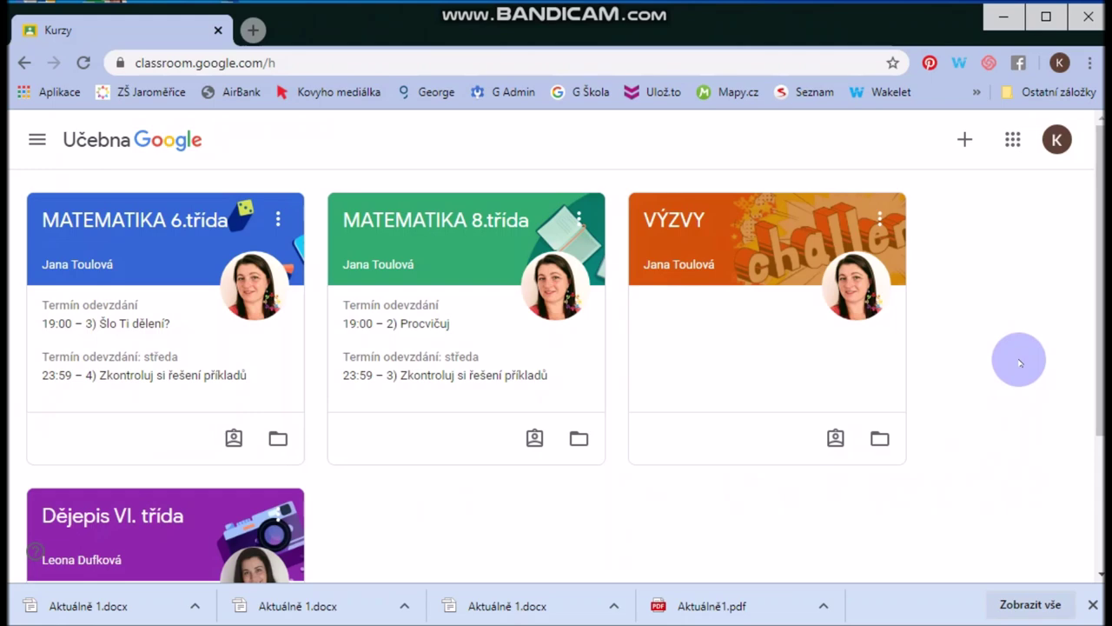
- Open the Chat app from the Google apps, view its welcome page, and close it to return to the course overview
left_click(1013, 139)
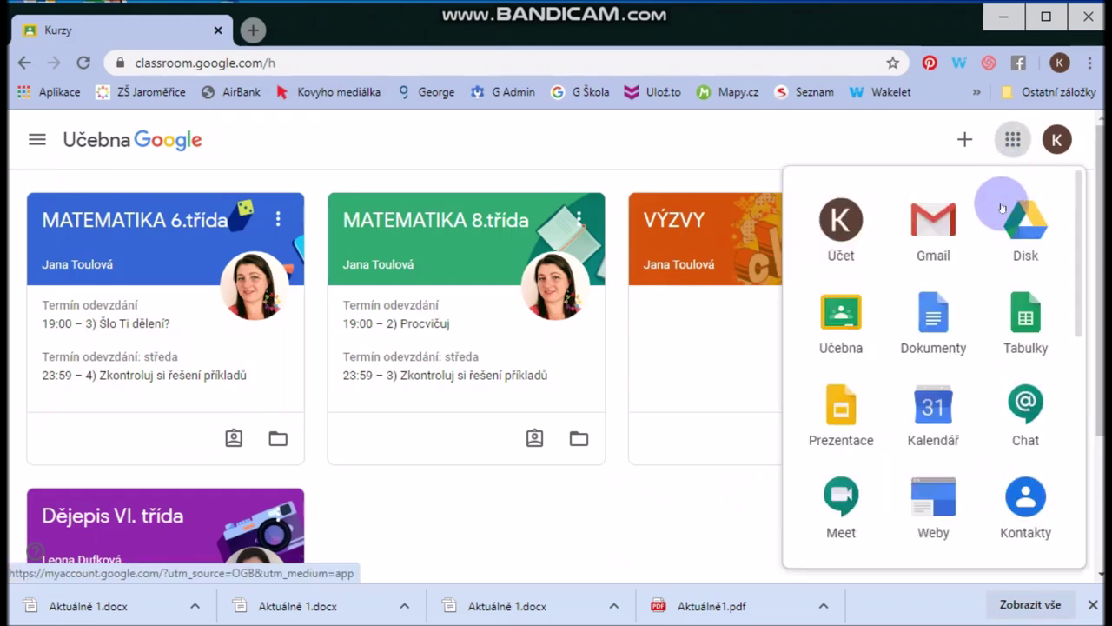
left_click(1025, 405)
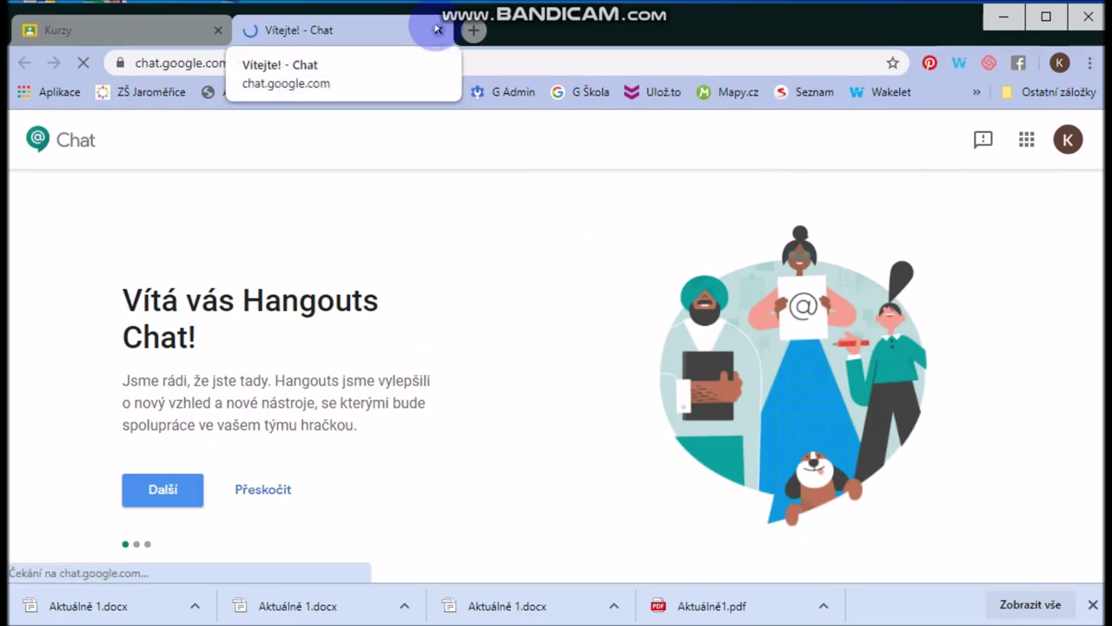
left_click(438, 32)
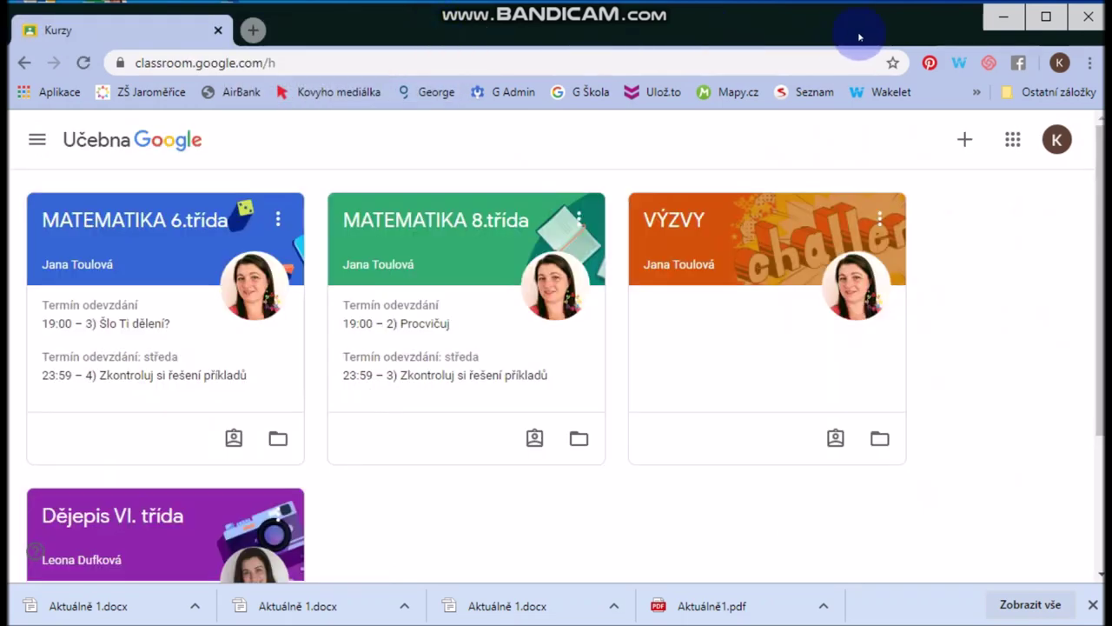